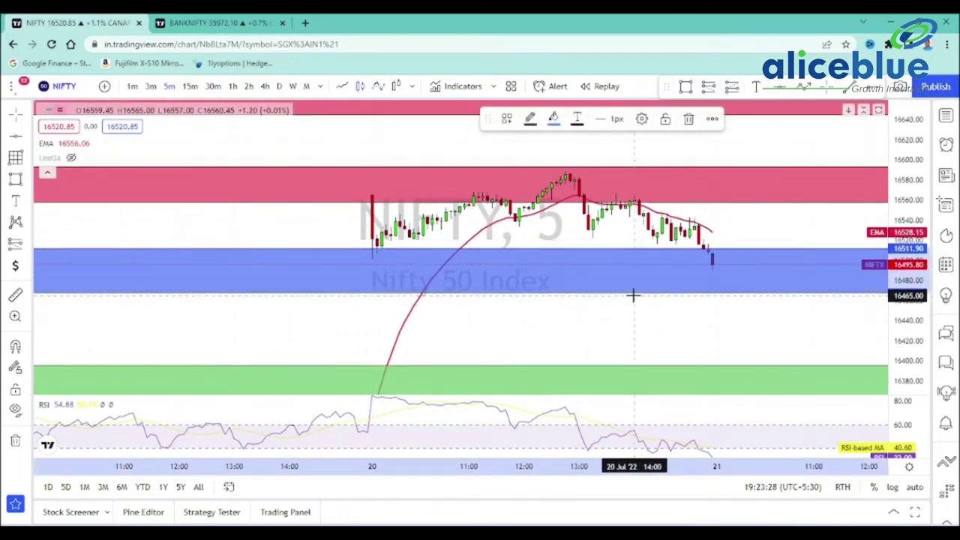
Undo the last edit to the blue zone below the 20 July candles on the NIFTY chart.
{"action": "key", "text": "ctrl+z"}
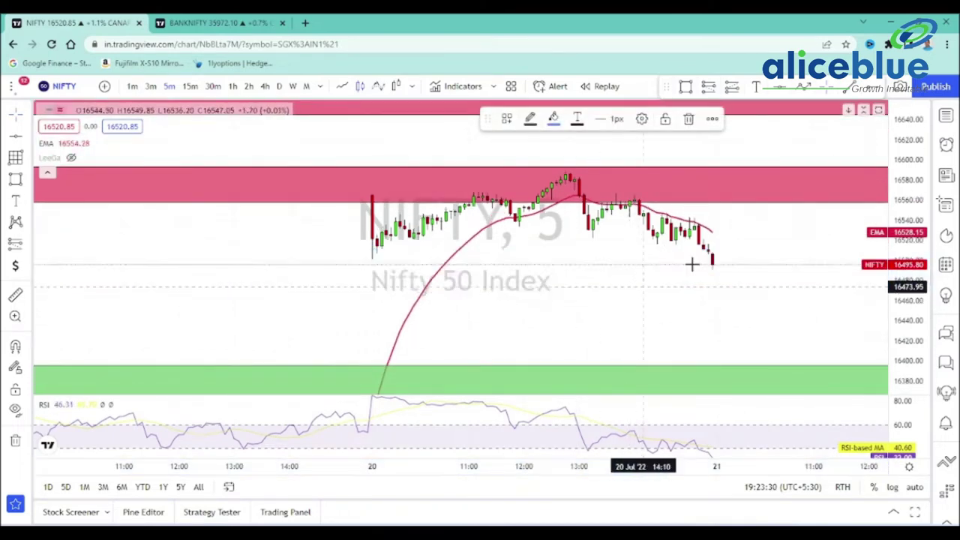
{"action": "left_click_drag", "start_coordinate": [906, 135], "coordinate": [909, 219]}
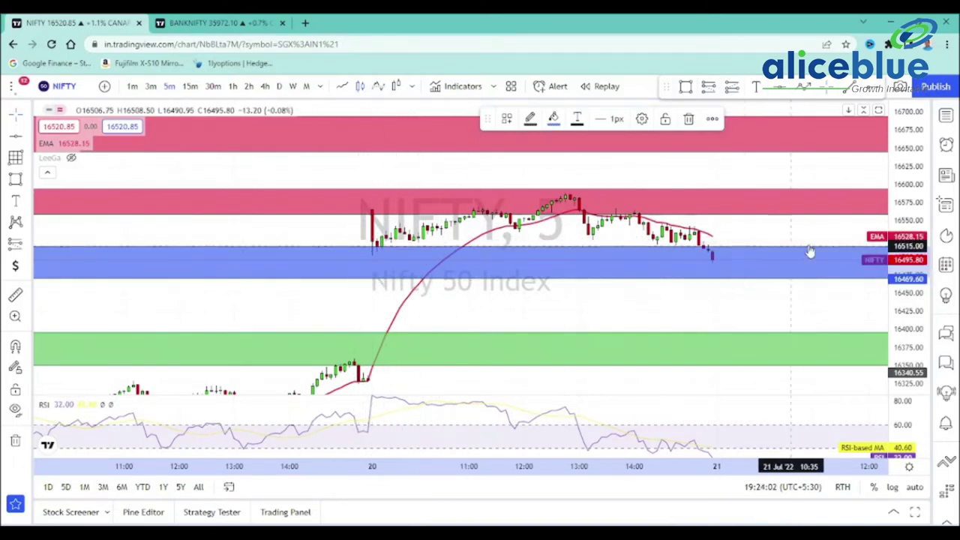
{"action": "left_click_drag", "start_coordinate": [919, 282], "coordinate": [919, 197]}
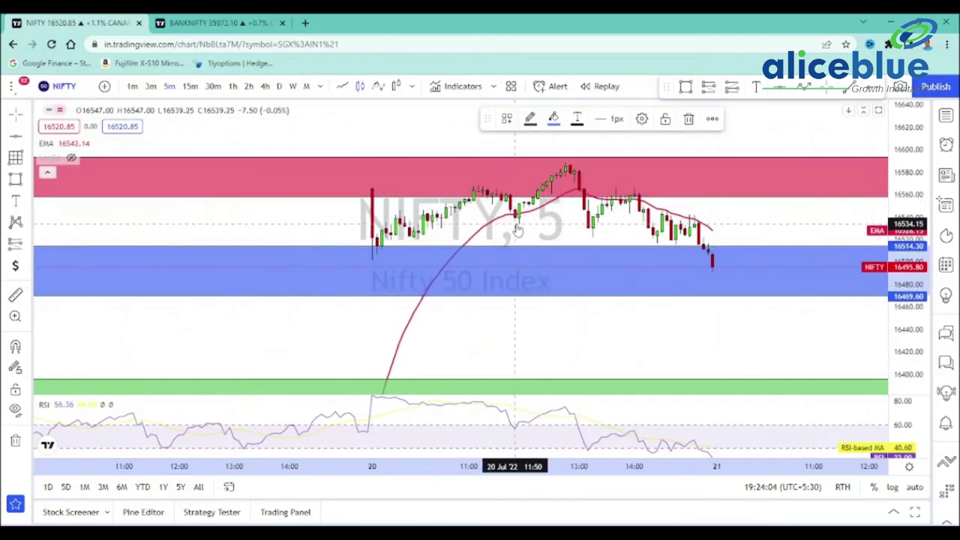
Place a long position with entry at 16521.80 on the 09:20 candle of 20 July and its target at 16565.50.
{"action": "left_click_drag", "start_coordinate": [516, 225], "coordinate": [528, 245]}
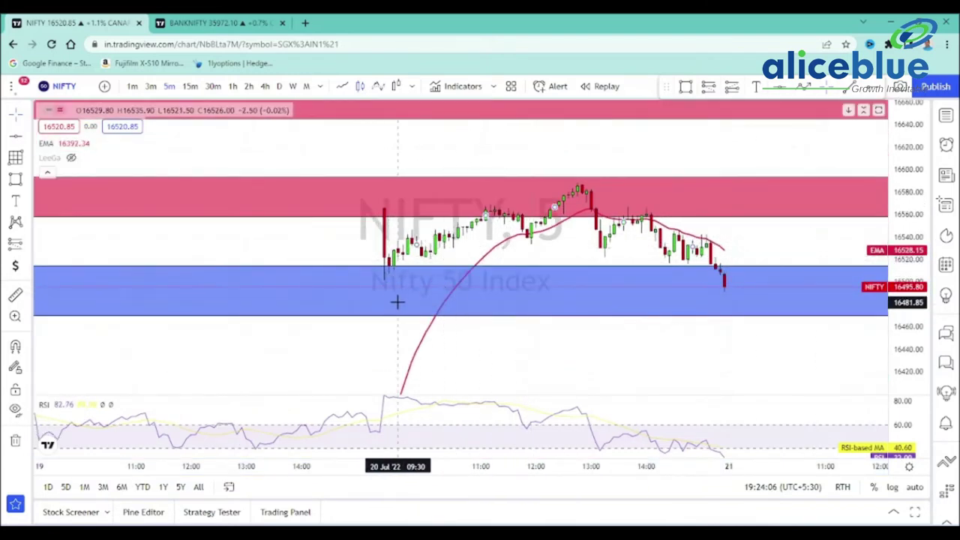
{"action": "scroll", "coordinate": [328, 298], "scroll_direction": "up", "scroll_amount": 2}
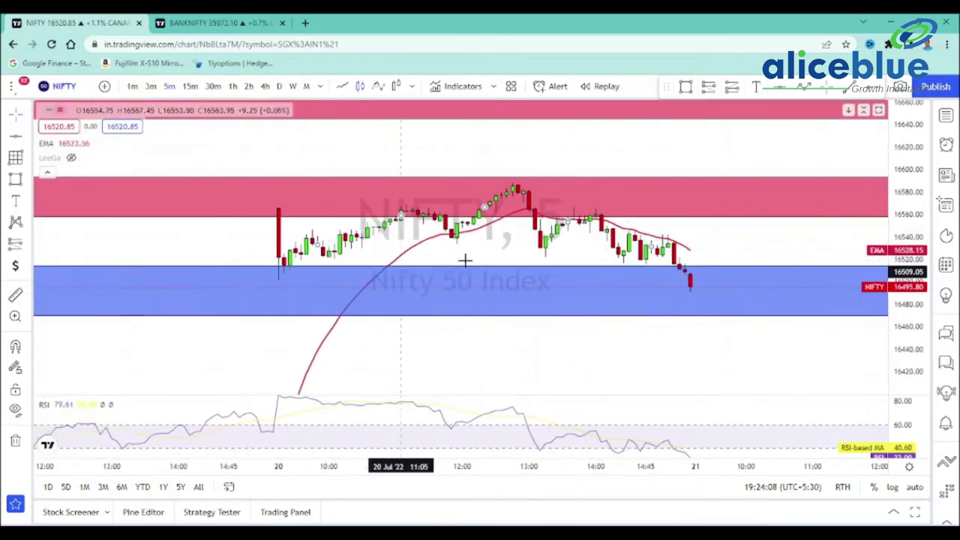
{"action": "left_click_drag", "start_coordinate": [905, 246], "coordinate": [911, 163]}
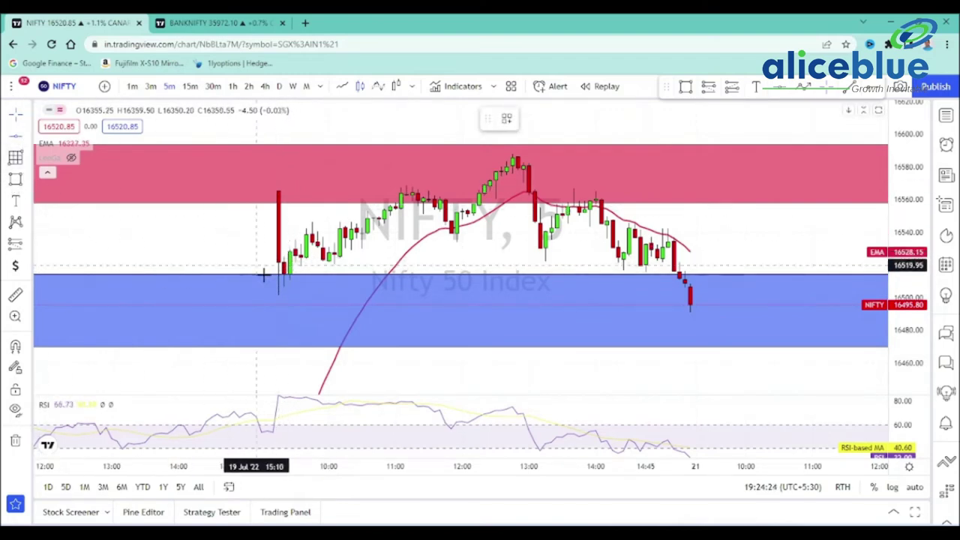
{"action": "scroll", "coordinate": [253, 286], "scroll_direction": "up", "scroll_amount": 2}
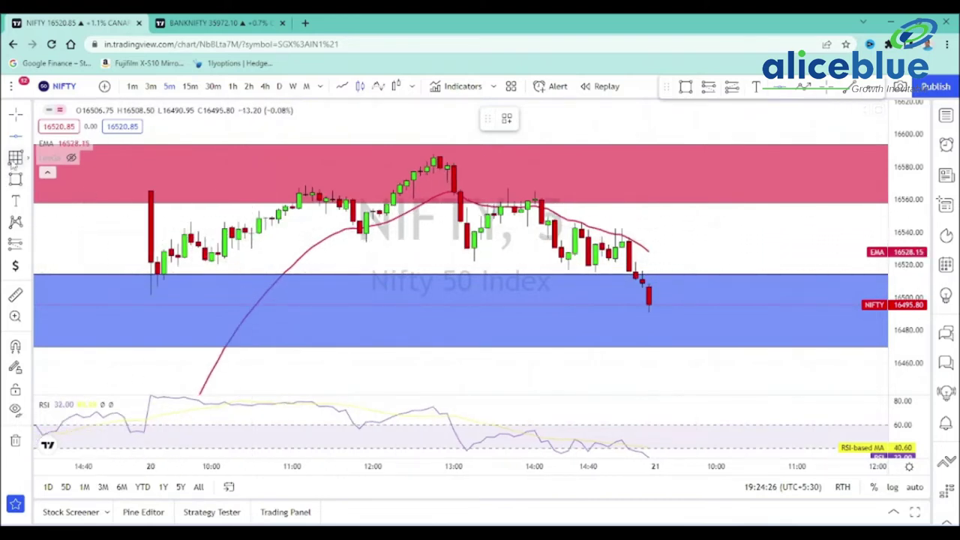
{"action": "left_click", "coordinate": [27, 244]}
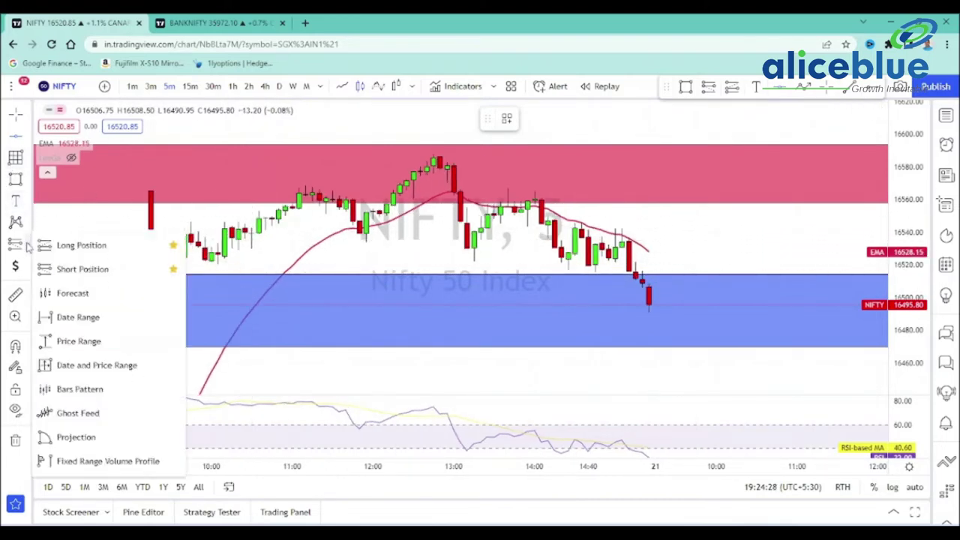
{"action": "left_click", "coordinate": [60, 244]}
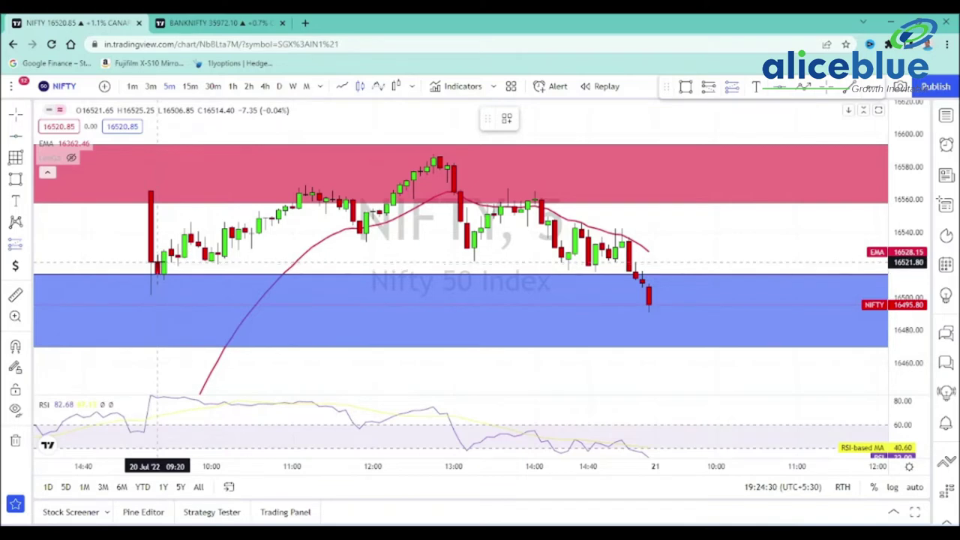
{"action": "left_click", "coordinate": [157, 263]}
{"action": "left_click_drag", "start_coordinate": [158, 162], "coordinate": [154, 191]}
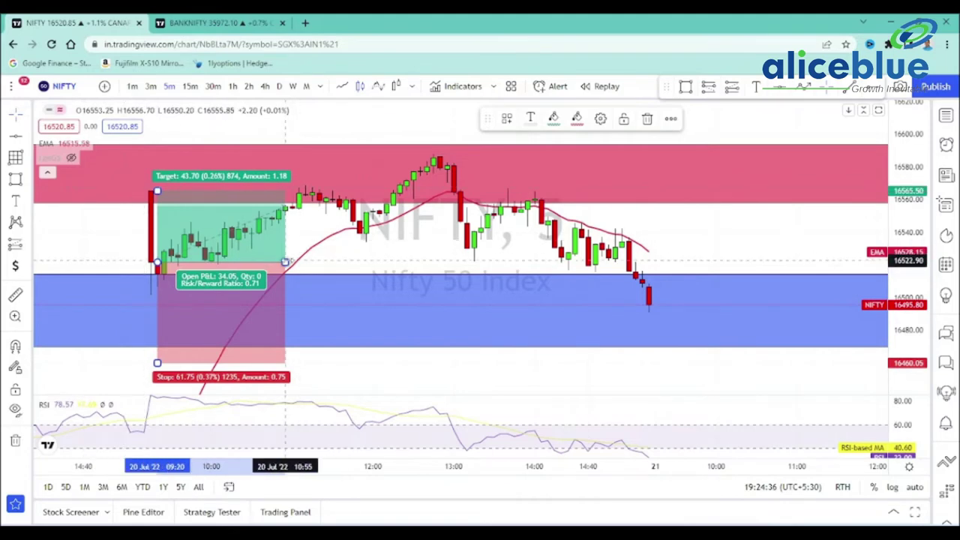
Extend the long position to just past 11:00 and set its stop level to 16500.15.
{"action": "left_click_drag", "start_coordinate": [285, 263], "coordinate": [312, 262]}
{"action": "left_click_drag", "start_coordinate": [156, 363], "coordinate": [168, 299]}
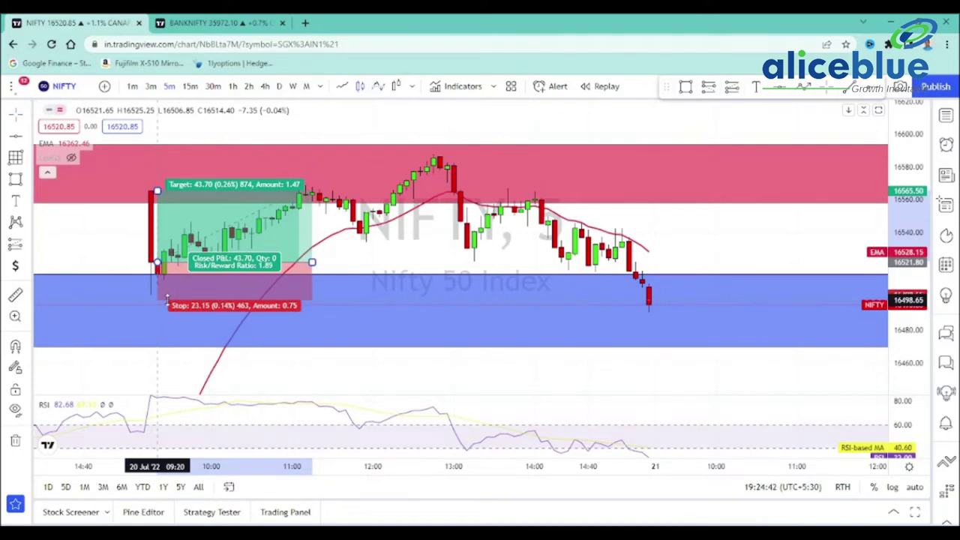
{"action": "left_click_drag", "start_coordinate": [167, 299], "coordinate": [167, 297]}
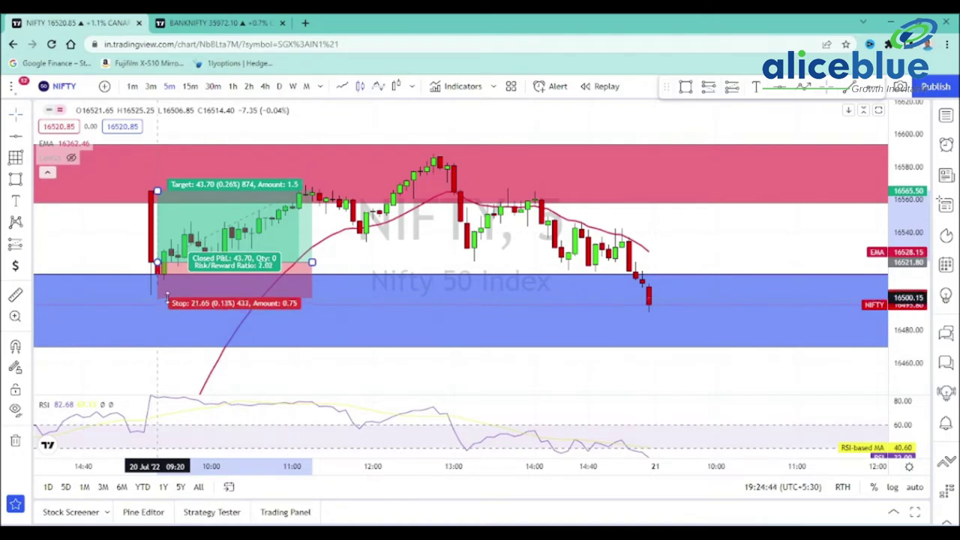
{"action": "left_click", "coordinate": [357, 251]}
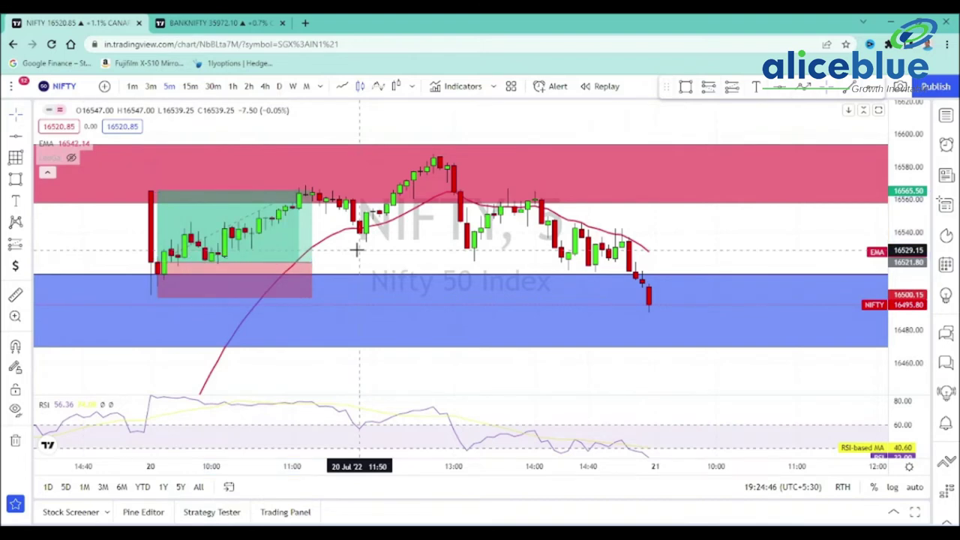
Delete the long position from the NIFTY chart.
{"action": "left_click", "coordinate": [252, 234]}
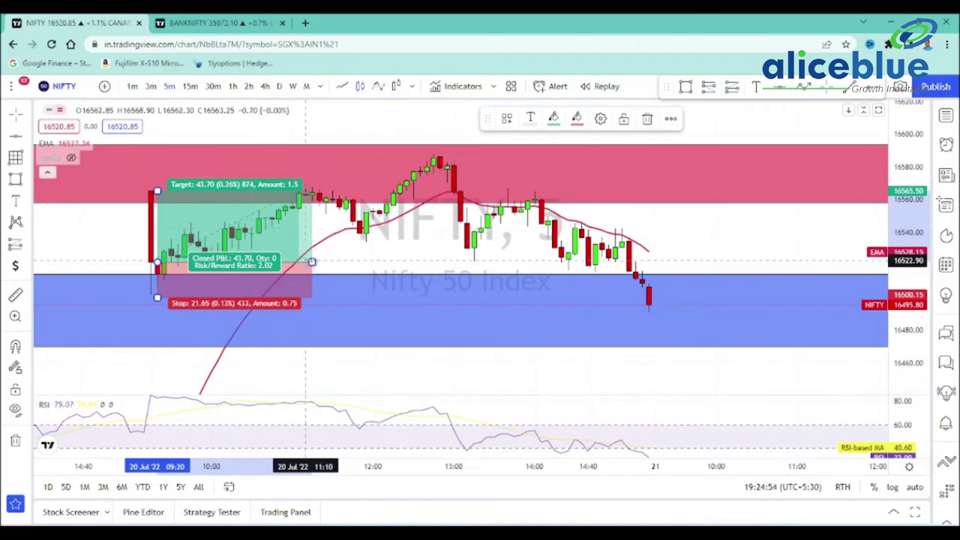
{"action": "left_click_drag", "start_coordinate": [311, 264], "coordinate": [298, 260]}
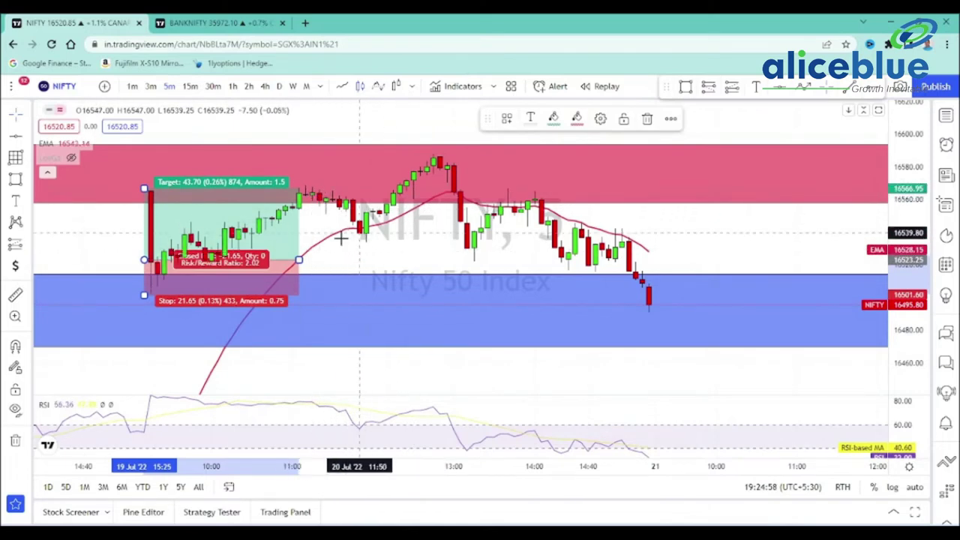
{"action": "key", "text": "Delete"}
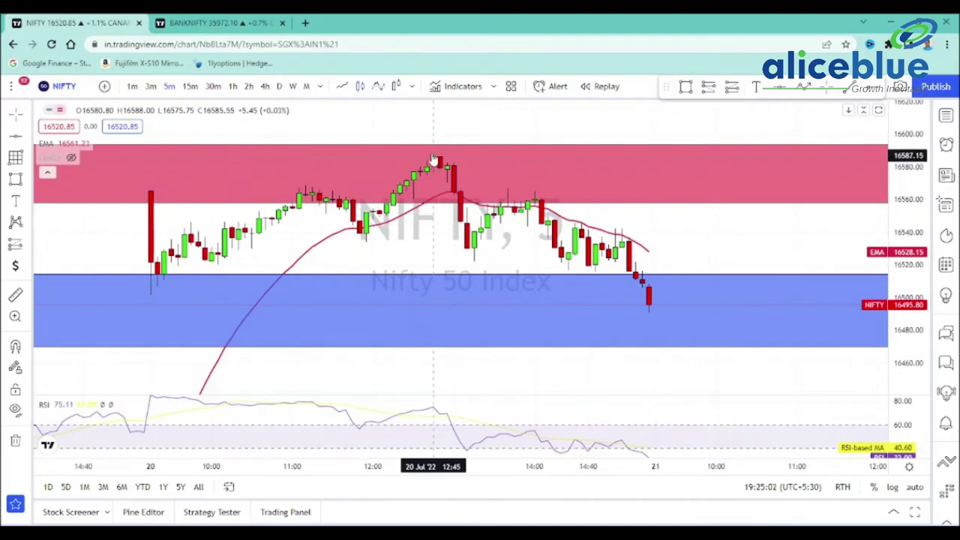
Examine the 20 July NIFTY price action on the 3-minute interval.
{"action": "left_click", "coordinate": [151, 86]}
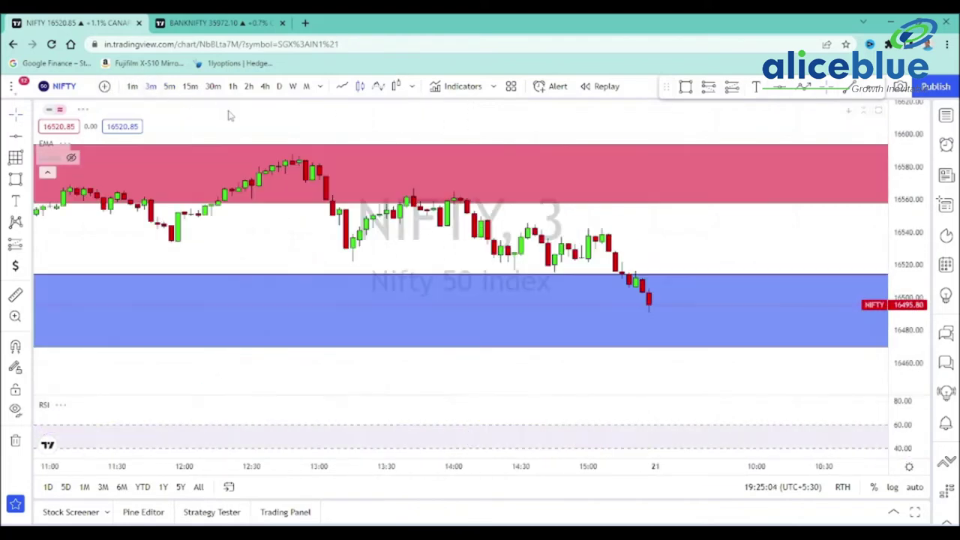
{"action": "scroll", "coordinate": [420, 178], "scroll_direction": "down", "scroll_amount": 4}
{"action": "scroll", "coordinate": [550, 179], "scroll_direction": "up", "scroll_amount": 1}
{"action": "scroll", "coordinate": [549, 178], "scroll_direction": "up", "scroll_amount": 1}
{"action": "left_click_drag", "start_coordinate": [913, 183], "coordinate": [914, 137]}
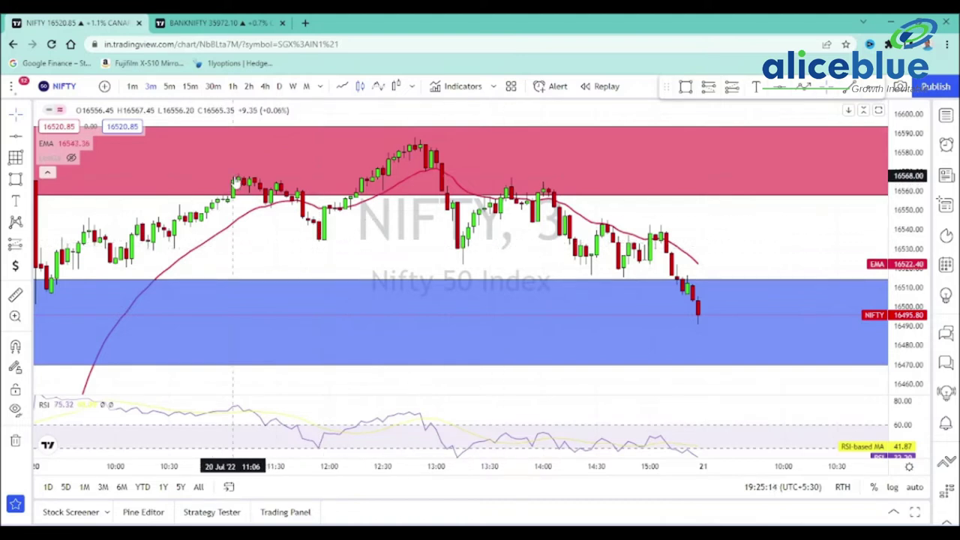
Return to the 5-minute interval and draw a red rectangle around the highs after 11:00, from about 16559.80 to 16569.75.
{"action": "left_click", "coordinate": [168, 86]}
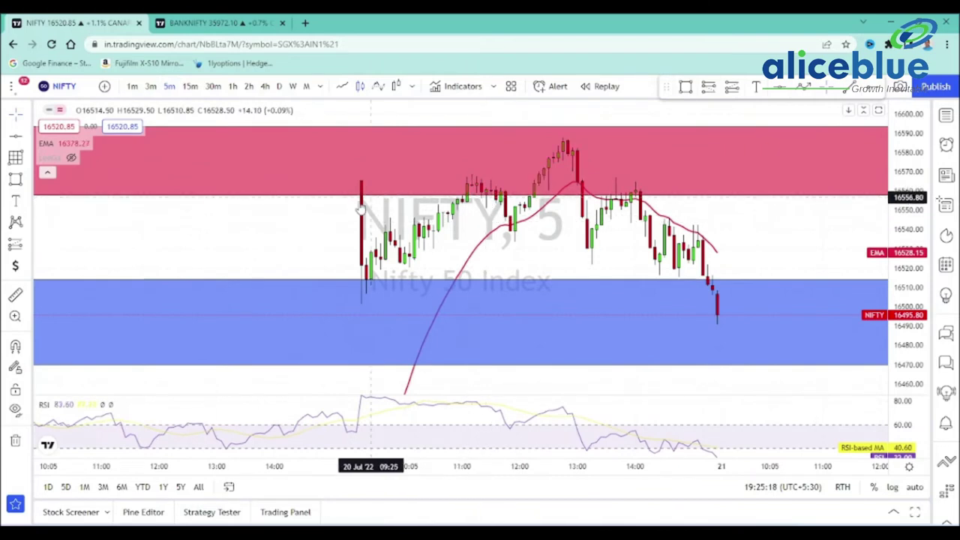
{"action": "scroll", "coordinate": [367, 198], "scroll_direction": "up", "scroll_amount": 2}
{"action": "left_click_drag", "start_coordinate": [906, 206], "coordinate": [919, 148]}
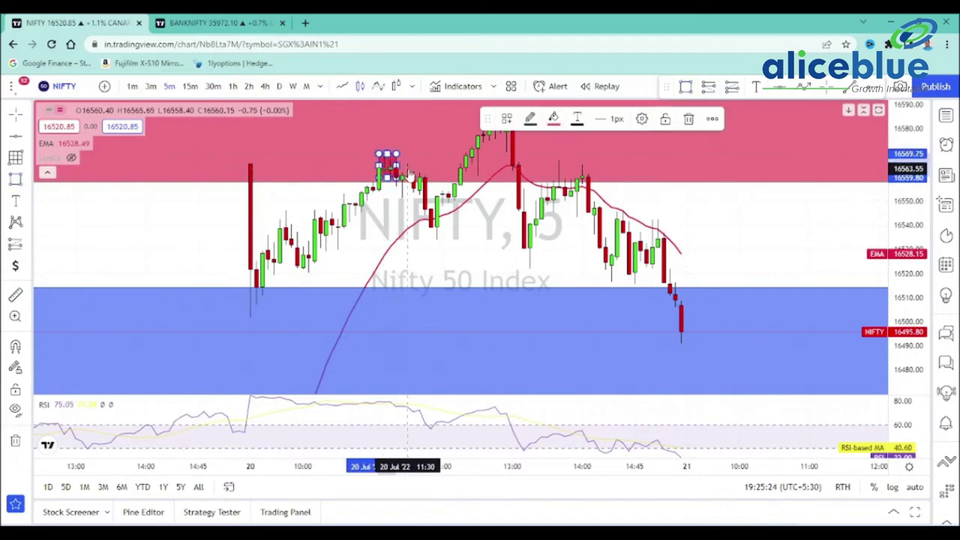
Extend the small red rectangle in time past the last candle of the 20 July session.
{"action": "left_click_drag", "start_coordinate": [386, 169], "coordinate": [821, 173]}
{"action": "left_click_drag", "start_coordinate": [623, 228], "coordinate": [623, 247]}
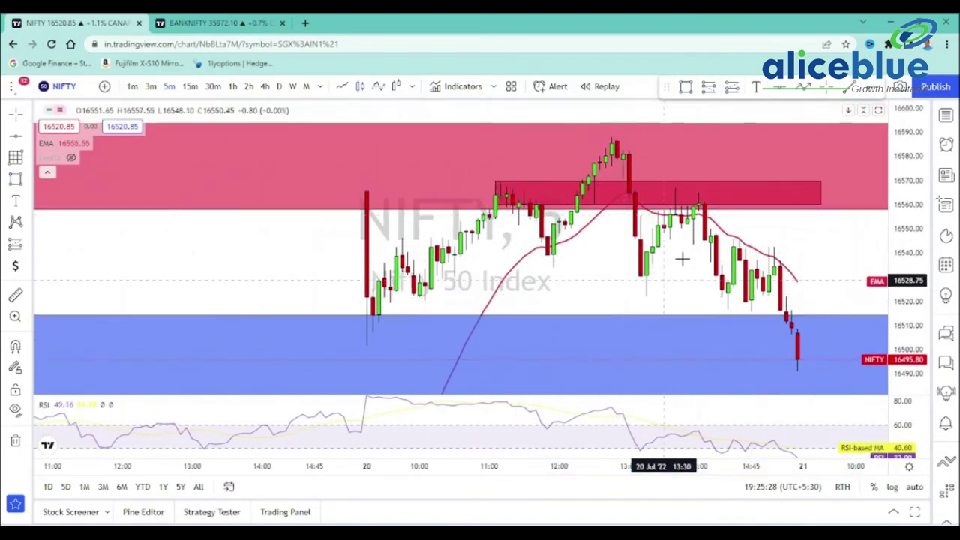
{"action": "left_click_drag", "start_coordinate": [682, 260], "coordinate": [671, 214]}
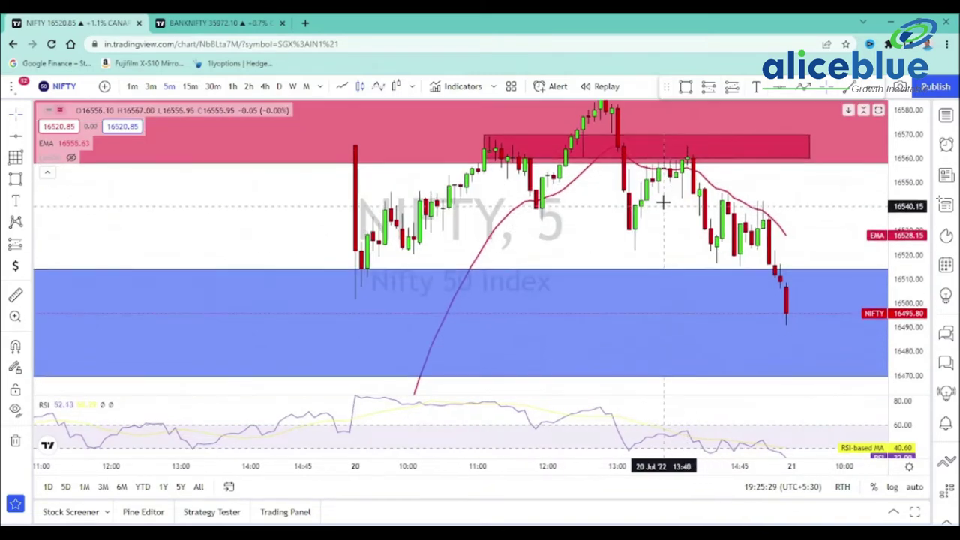
{"action": "left_click", "coordinate": [693, 142]}
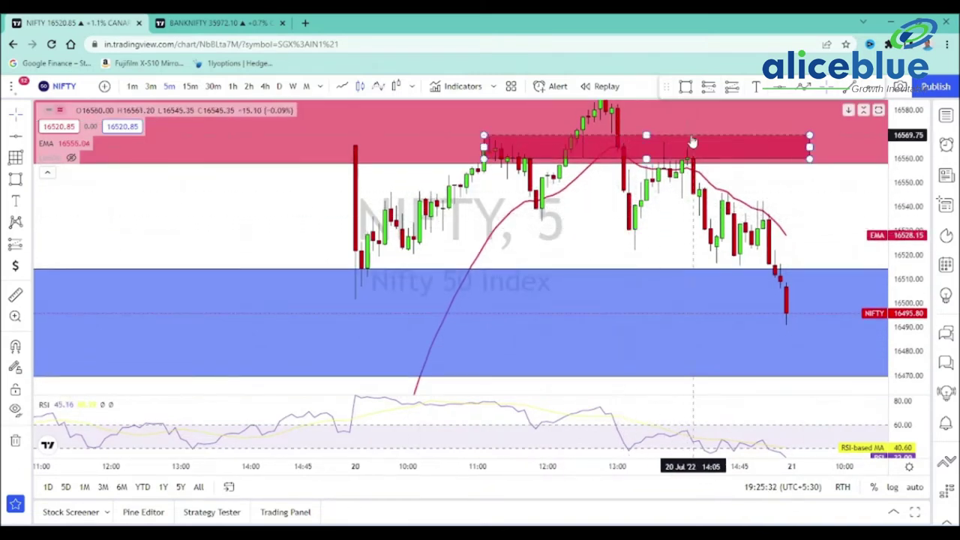
Place a short position at the 13:25 candle with entry at 16559.55, just below the red rectangle.
{"action": "left_click_drag", "start_coordinate": [670, 197], "coordinate": [607, 197]}
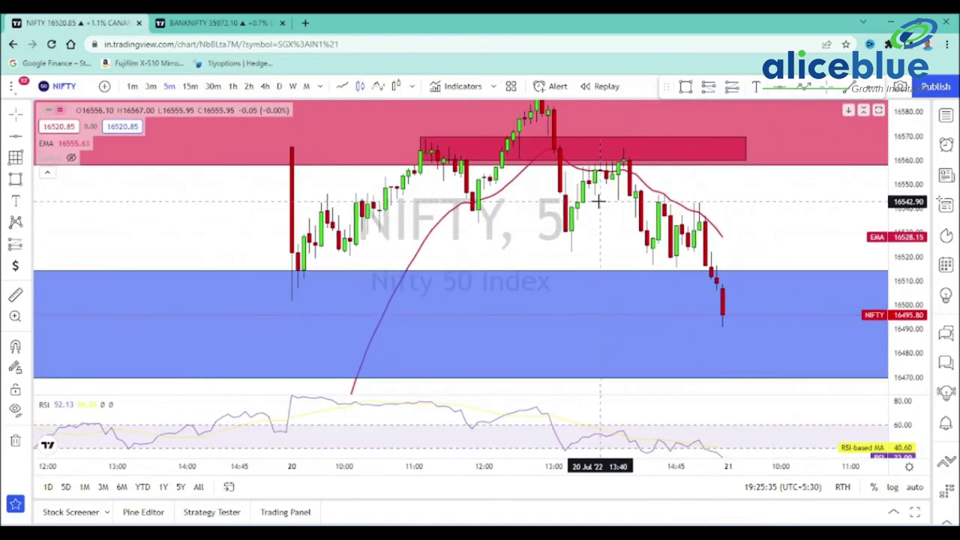
{"action": "left_click", "coordinate": [27, 246]}
{"action": "left_click", "coordinate": [55, 269]}
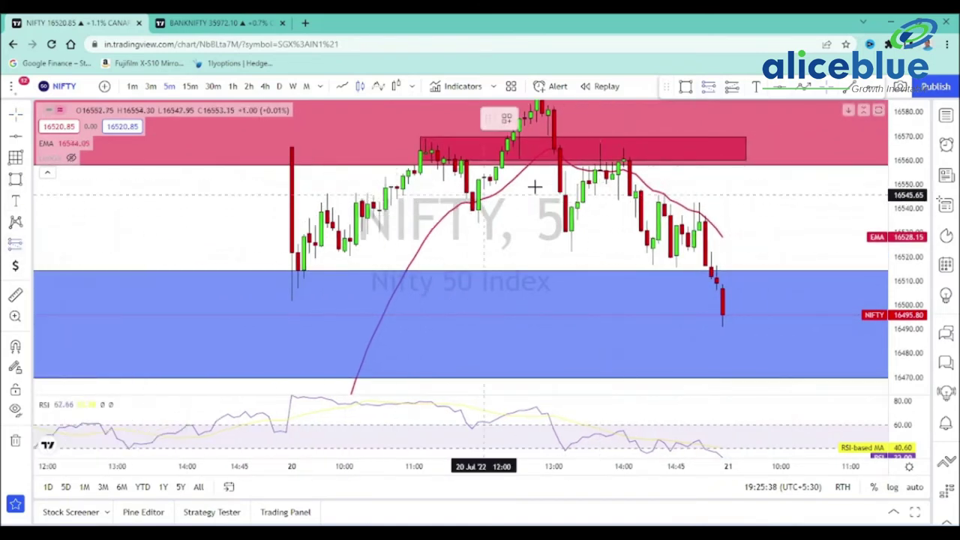
{"action": "left_click", "coordinate": [582, 162]}
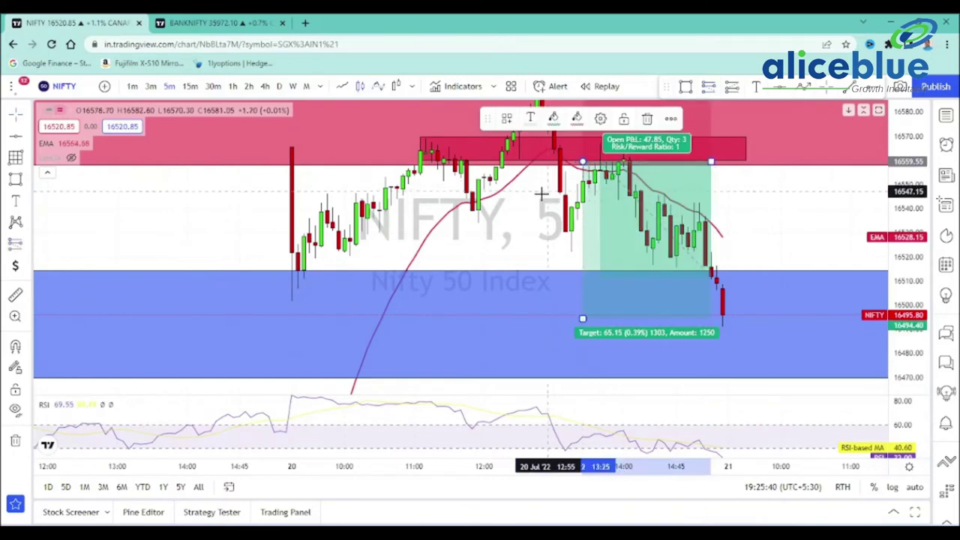
Set the short position's stop to 16572.00 and its target to 16501.65.
{"action": "left_click_drag", "start_coordinate": [536, 228], "coordinate": [535, 292]}
{"action": "left_click_drag", "start_coordinate": [777, 122], "coordinate": [788, 170]}
{"action": "left_click_drag", "start_coordinate": [593, 115], "coordinate": [620, 240]}
{"action": "left_click_drag", "start_coordinate": [630, 158], "coordinate": [622, 56]}
{"action": "left_click_drag", "start_coordinate": [584, 340], "coordinate": [532, 311]}
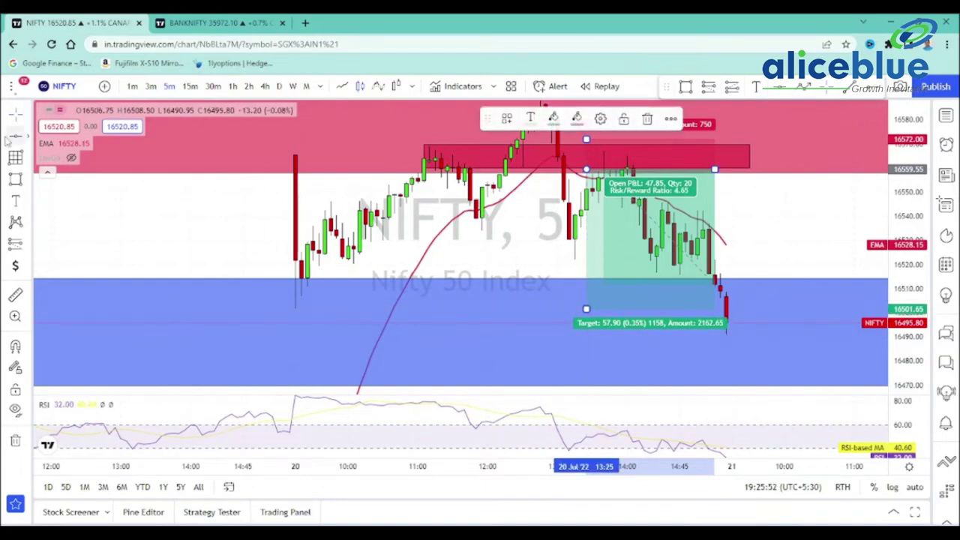
Place a horizontal line at the low of the opening 20 July candle with magnet mode on, beside the short position's target.
{"action": "left_click", "coordinate": [241, 323]}
{"action": "left_click", "coordinate": [15, 346]}
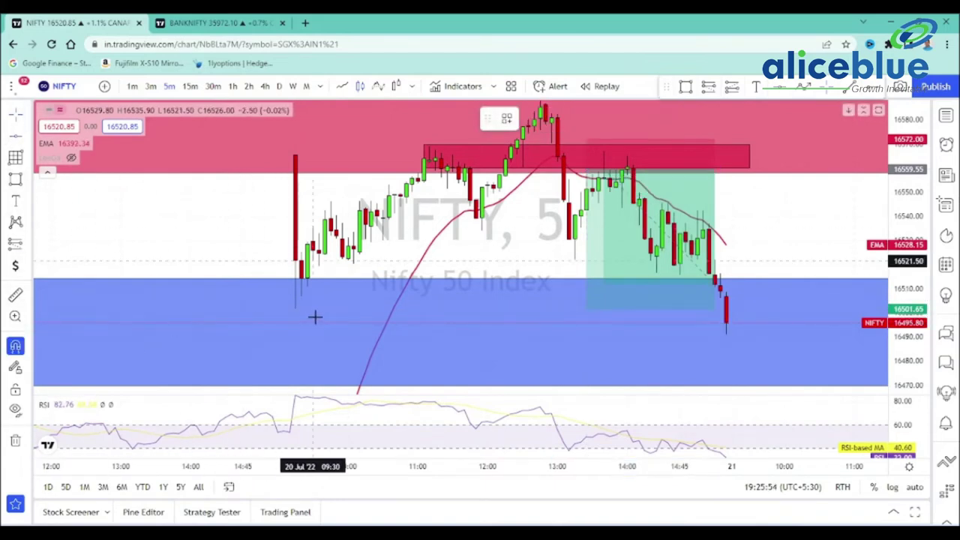
{"action": "left_click", "coordinate": [295, 311]}
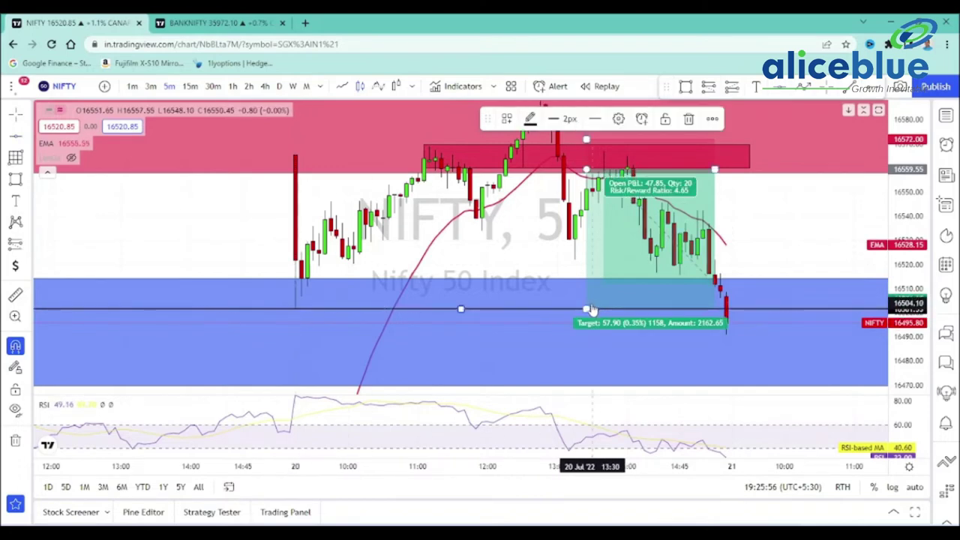
{"action": "left_click", "coordinate": [630, 284]}
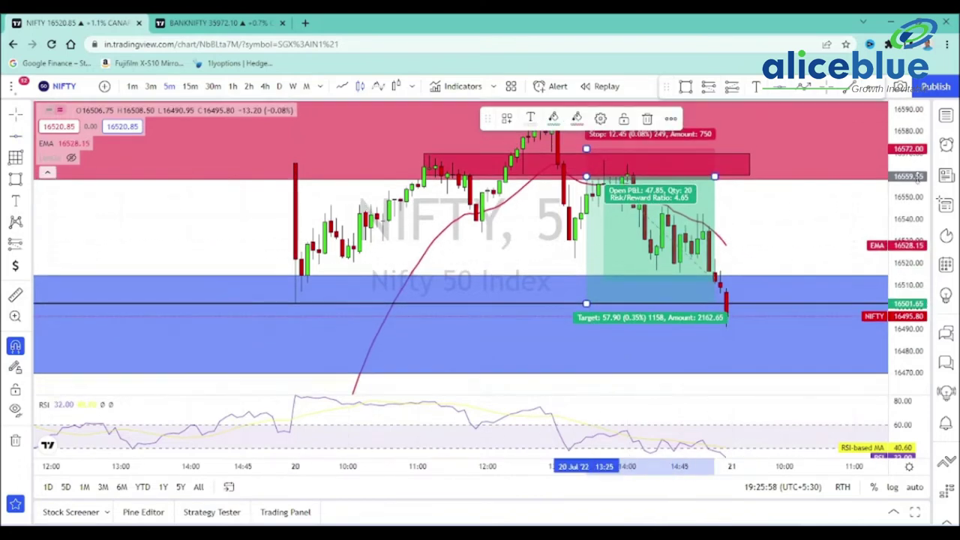
{"action": "left_click", "coordinate": [823, 217]}
{"action": "left_click", "coordinate": [698, 265]}
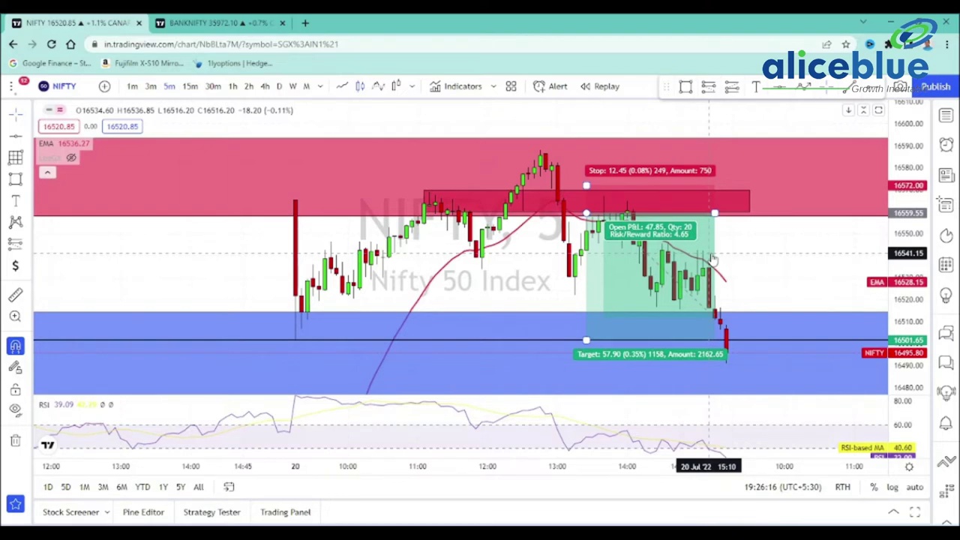
Switch to the BANKNIFTY chart and examine its 5-minute candles for 20 July.
{"action": "left_click", "coordinate": [220, 22]}
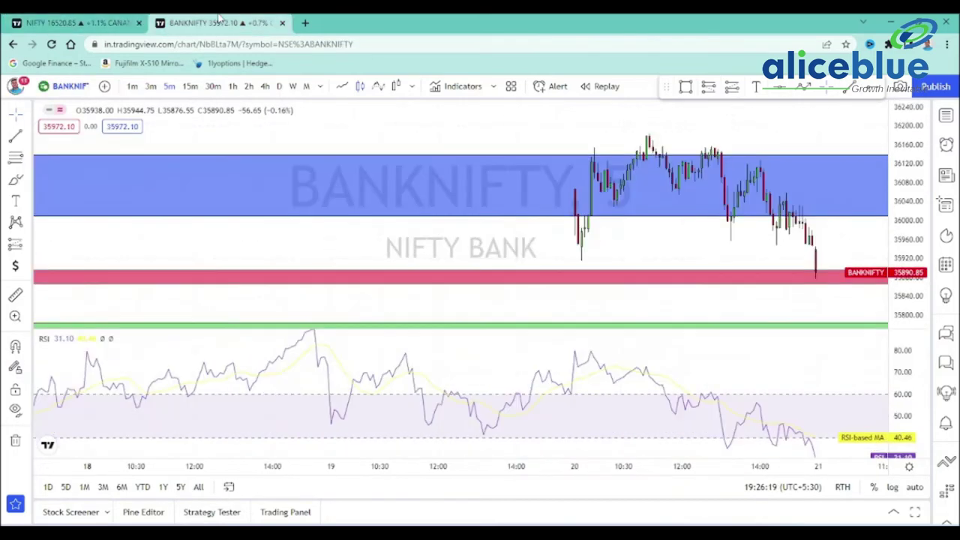
{"action": "left_click_drag", "start_coordinate": [675, 230], "coordinate": [639, 280]}
{"action": "scroll", "coordinate": [467, 290], "scroll_direction": "up", "scroll_amount": 5}
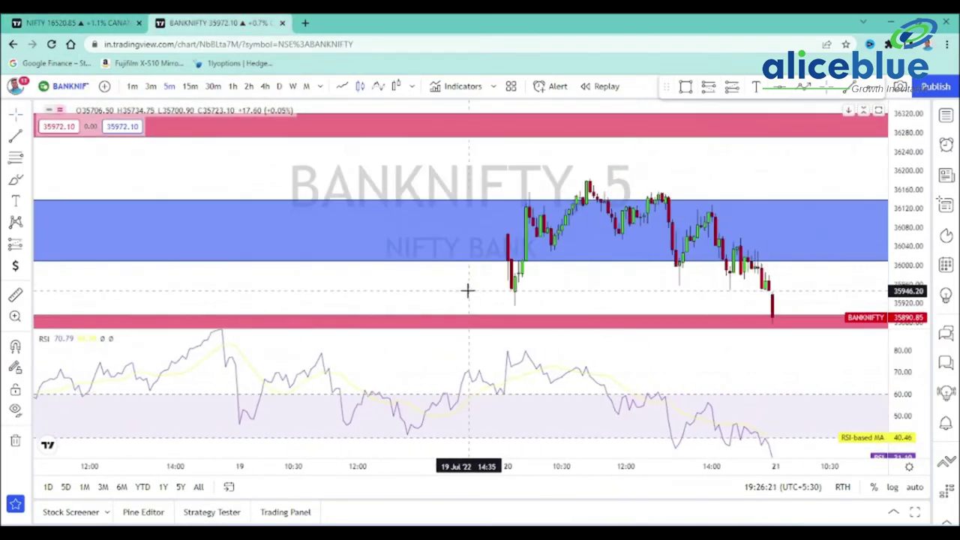
{"action": "left_click_drag", "start_coordinate": [465, 289], "coordinate": [598, 213]}
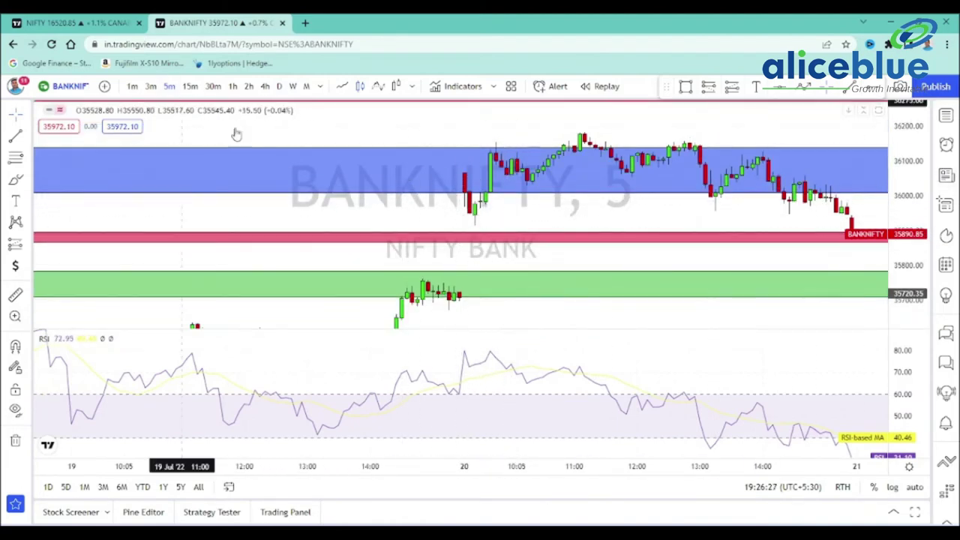
{"action": "scroll", "coordinate": [350, 250], "scroll_direction": "up", "scroll_amount": 3}
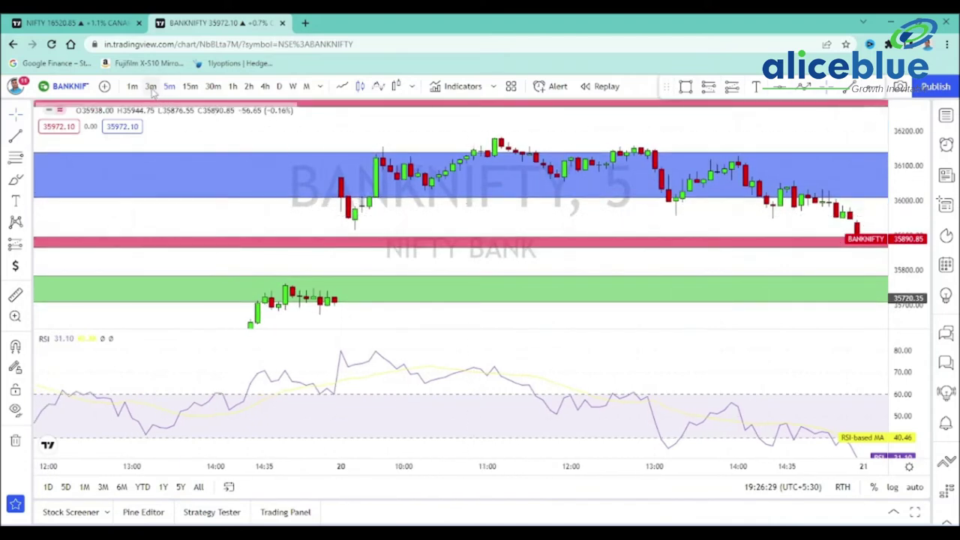
Compare the BANKNIFTY session with the NIFTY chart and set the BANKNIFTY chart to the 3-minute interval.
{"action": "left_click", "coordinate": [150, 86]}
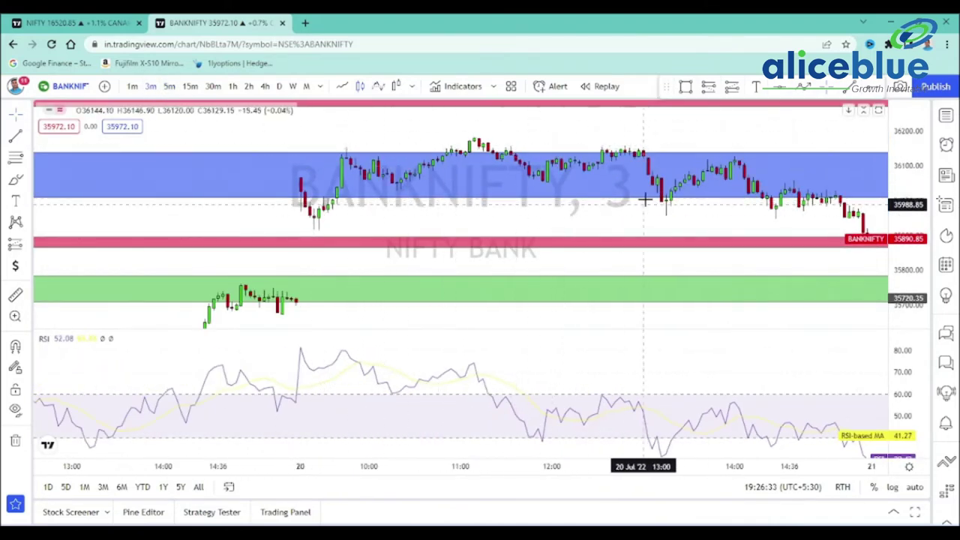
{"action": "scroll", "coordinate": [555, 215], "scroll_direction": "down", "scroll_amount": 2}
{"action": "left_click_drag", "start_coordinate": [645, 205], "coordinate": [588, 246]}
{"action": "left_click", "coordinate": [73, 22]}
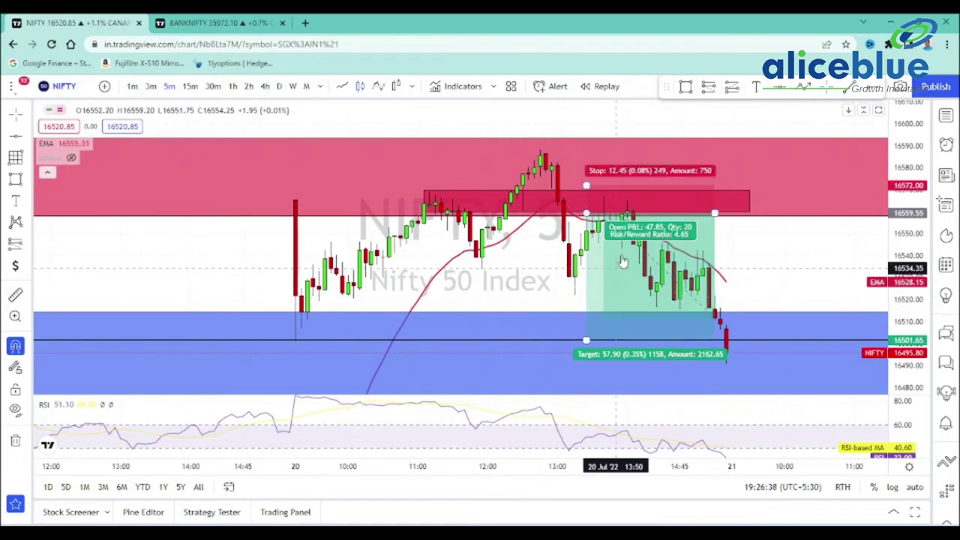
{"action": "left_click", "coordinate": [191, 20]}
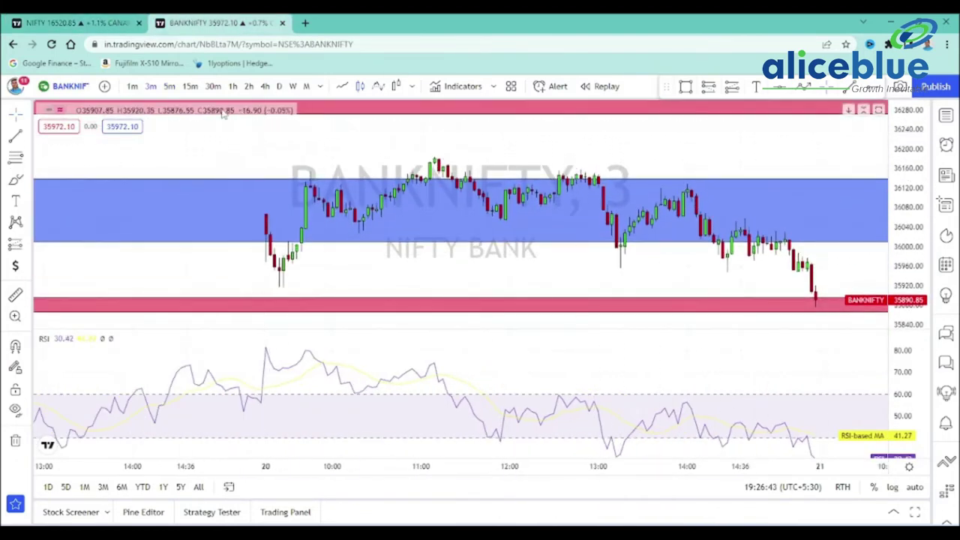
{"action": "left_click", "coordinate": [170, 86]}
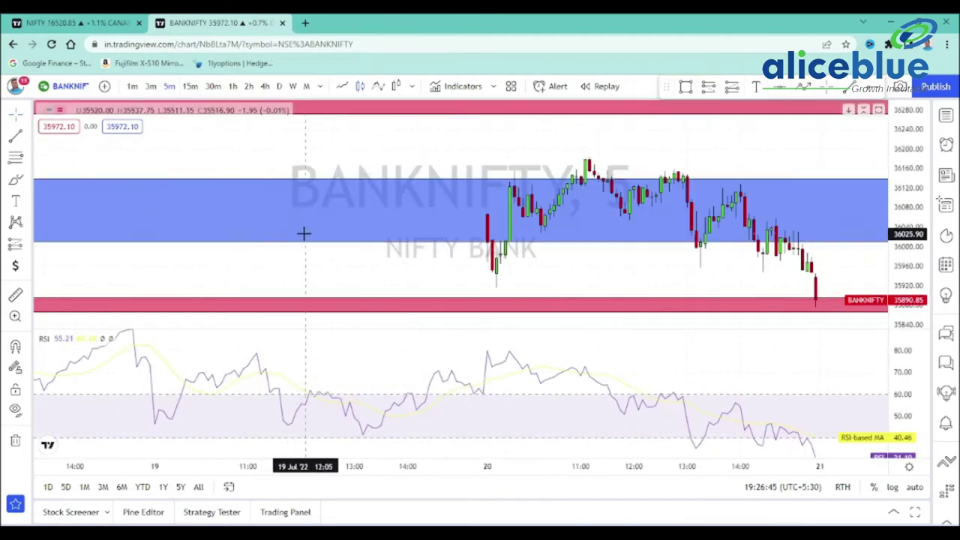
{"action": "left_click", "coordinate": [150, 87]}
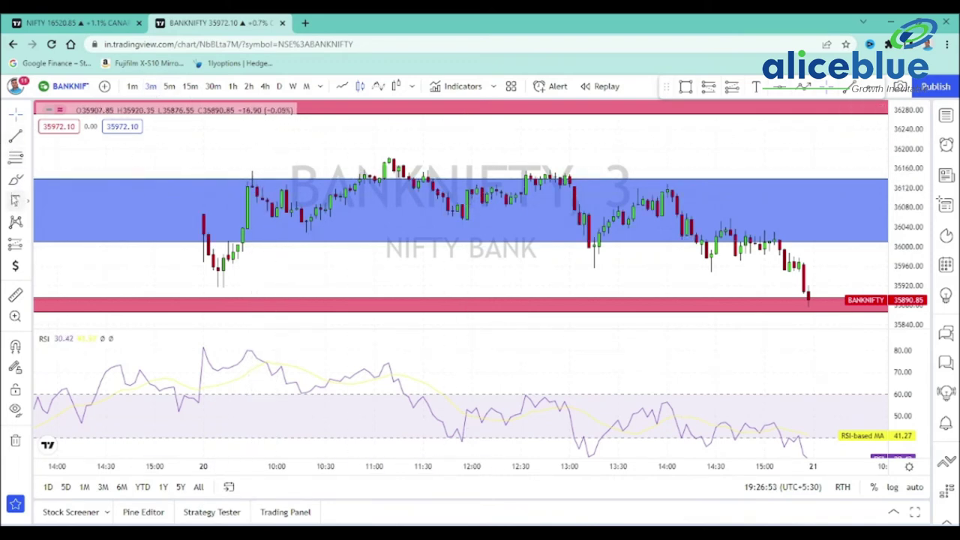
Draw a rectangle from the 09:45 candle across the session highs, spanning 36124.15 to 36159.80.
{"action": "left_click", "coordinate": [27, 180]}
{"action": "left_click", "coordinate": [71, 228]}
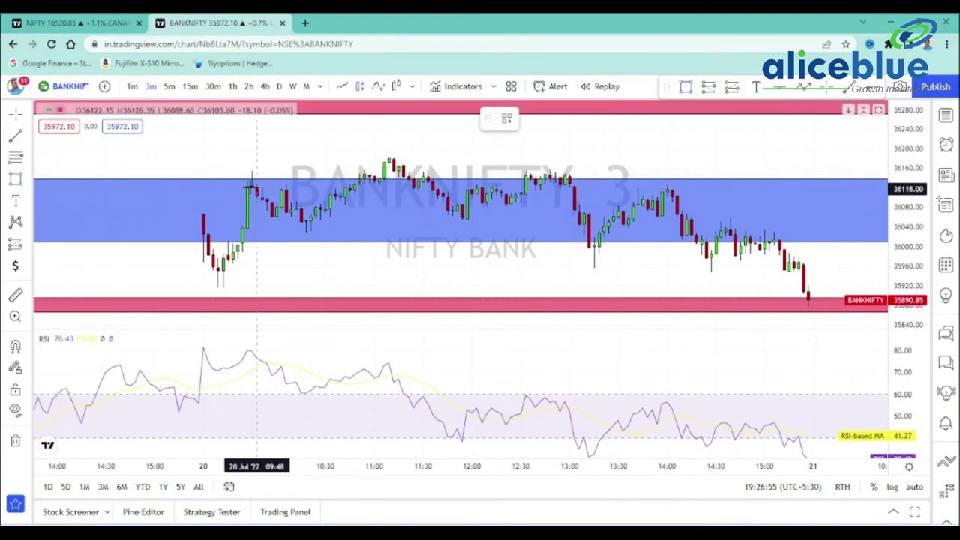
{"action": "left_click_drag", "start_coordinate": [252, 186], "coordinate": [628, 169]}
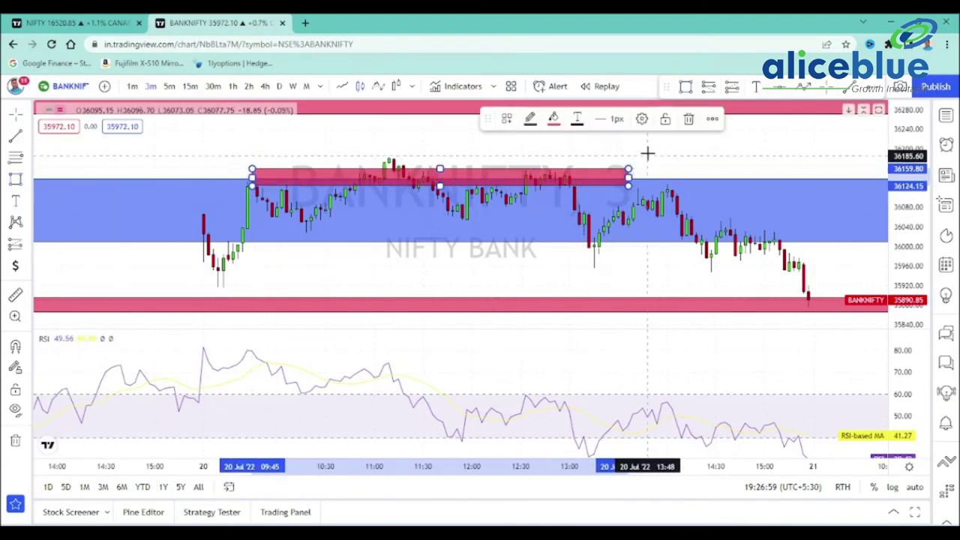
{"action": "left_click", "coordinate": [647, 153]}
{"action": "left_click_drag", "start_coordinate": [688, 157], "coordinate": [618, 152]}
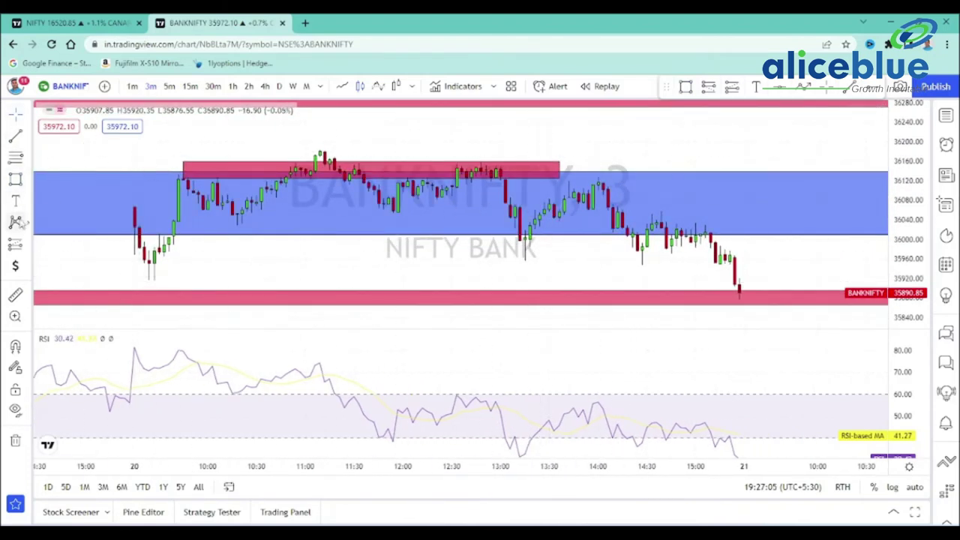
Place a short position near the 12:45 candle with entry at 36124.15, stop at 36169.60 and target at 35975.50.
{"action": "left_click", "coordinate": [25, 248]}
{"action": "left_click", "coordinate": [75, 268]}
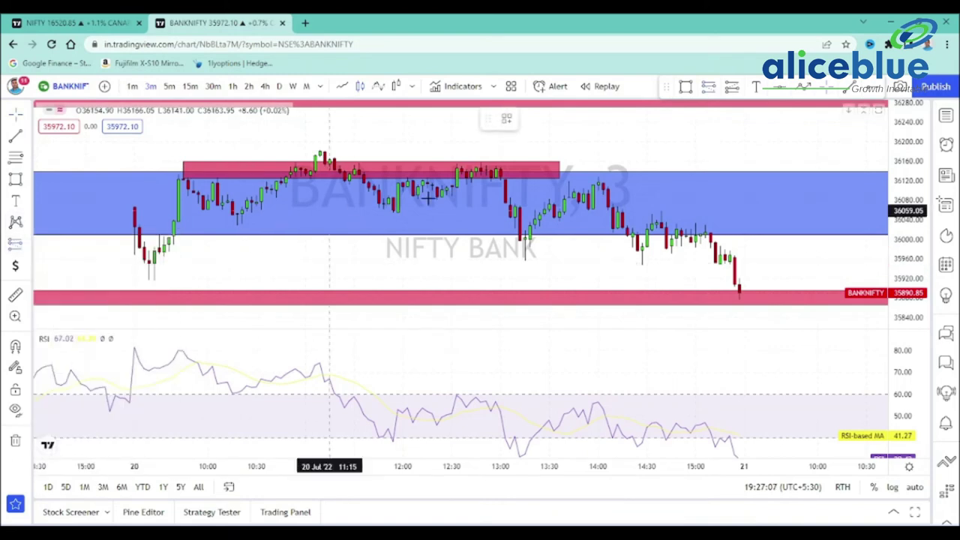
{"action": "left_click", "coordinate": [475, 178]}
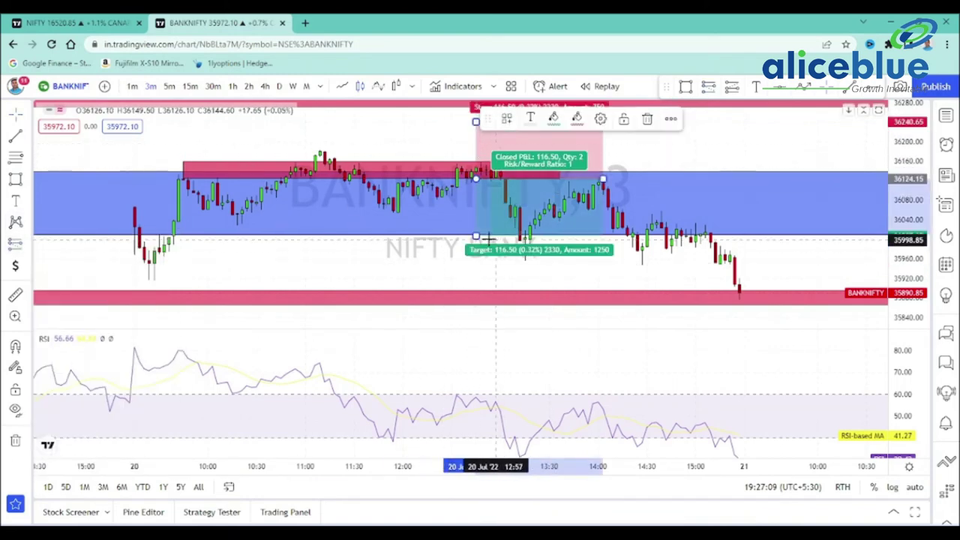
{"action": "left_click_drag", "start_coordinate": [475, 234], "coordinate": [476, 252]}
{"action": "left_click_drag", "start_coordinate": [639, 151], "coordinate": [658, 212]}
{"action": "left_click_drag", "start_coordinate": [491, 183], "coordinate": [493, 217]}
{"action": "left_click_drag", "start_coordinate": [670, 203], "coordinate": [597, 157]}
{"action": "left_click", "coordinate": [513, 184]}
Shorten the short position to end at 13:30 and extend the red rectangle to 14:48.
{"action": "left_click_drag", "start_coordinate": [547, 197], "coordinate": [517, 195]}
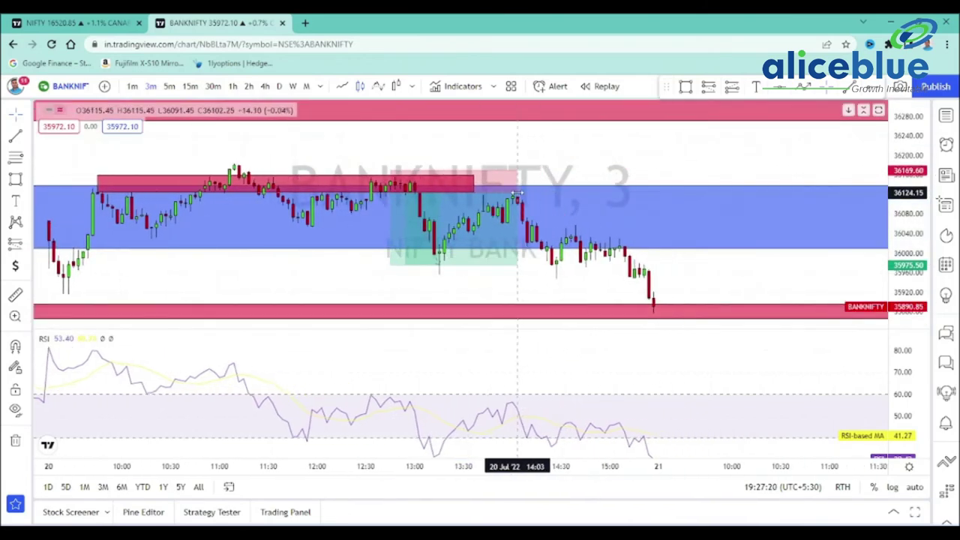
{"action": "left_click", "coordinate": [461, 189]}
{"action": "left_click_drag", "start_coordinate": [472, 184], "coordinate": [590, 182]}
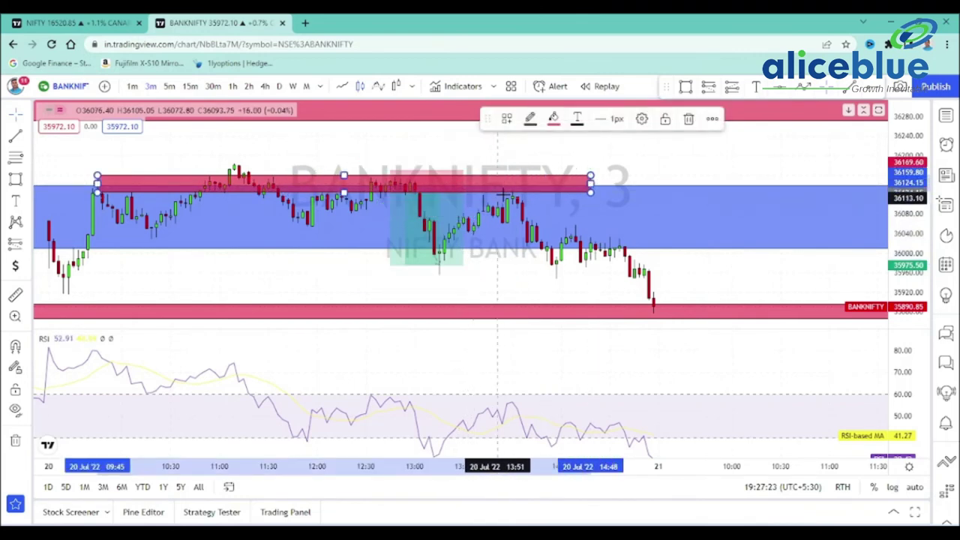
{"action": "left_click", "coordinate": [30, 250]}
{"action": "left_click", "coordinate": [69, 249]}
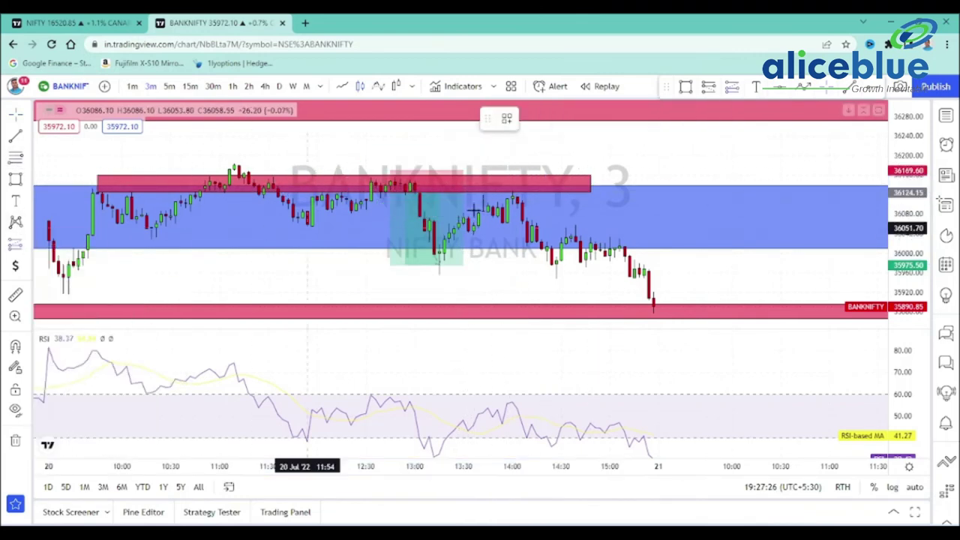
{"action": "left_click", "coordinate": [512, 193]}
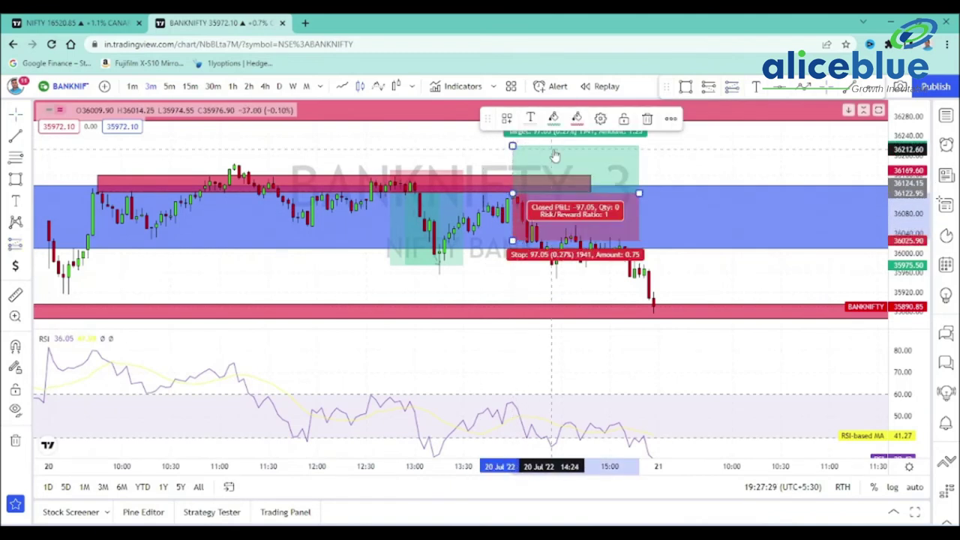
{"action": "key", "text": "ctrl+z"}
Place a second short position at the 13:57 candle with entry at 36124.15, at the red rectangle's lower edge.
{"action": "left_click", "coordinate": [28, 245]}
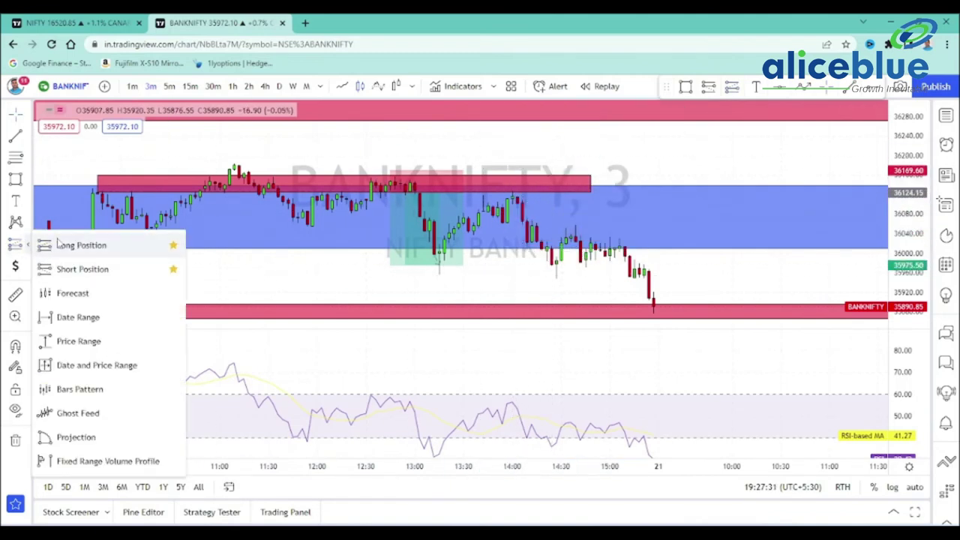
{"action": "left_click", "coordinate": [60, 246]}
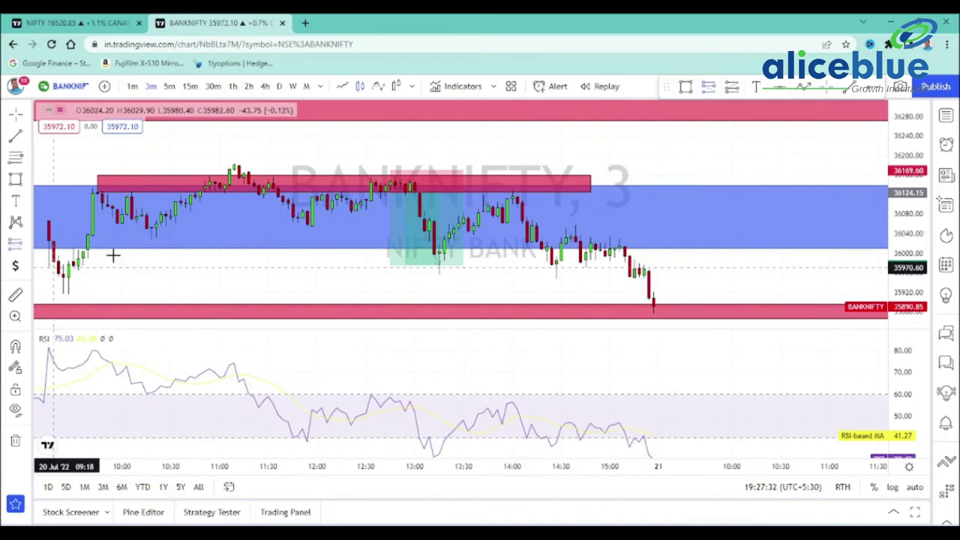
{"action": "left_click", "coordinate": [507, 193]}
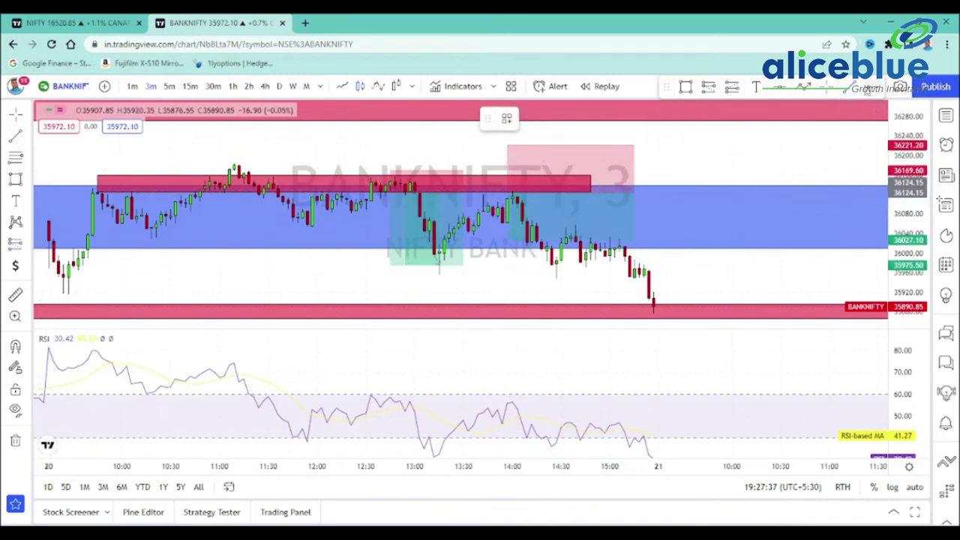
Add a horizontal ray at the 09:24 low of 35919.00 and set the second short position's target to 35921.45 and stop to 36168.40.
{"action": "left_click", "coordinate": [63, 292]}
{"action": "left_click", "coordinate": [507, 239]}
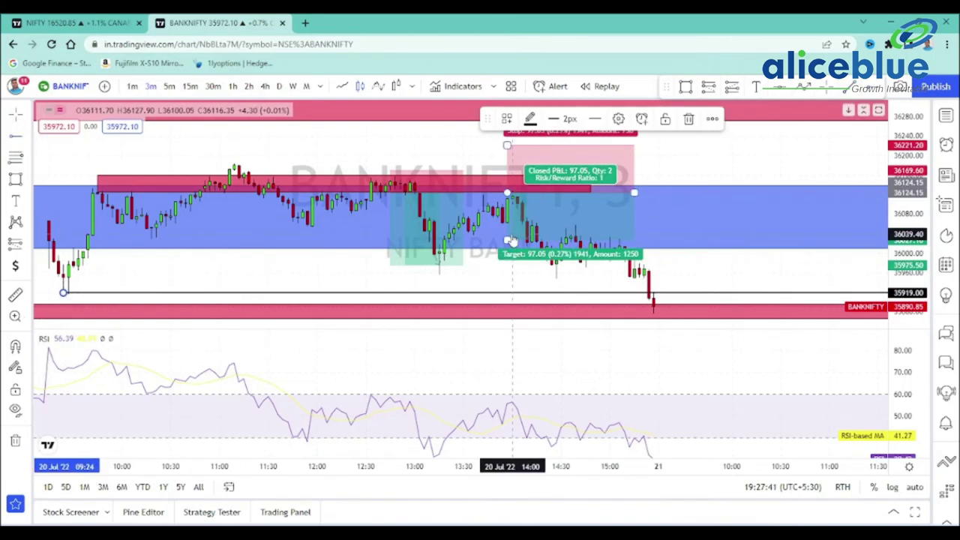
{"action": "left_click_drag", "start_coordinate": [507, 238], "coordinate": [508, 292]}
{"action": "left_click_drag", "start_coordinate": [507, 145], "coordinate": [508, 171]}
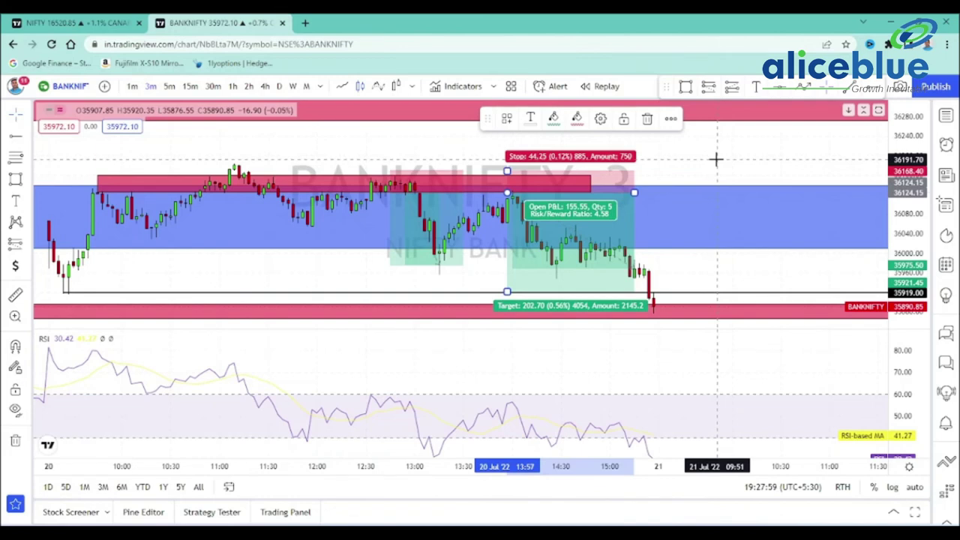
{"action": "scroll", "coordinate": [306, 261], "scroll_direction": "down", "scroll_amount": 2}
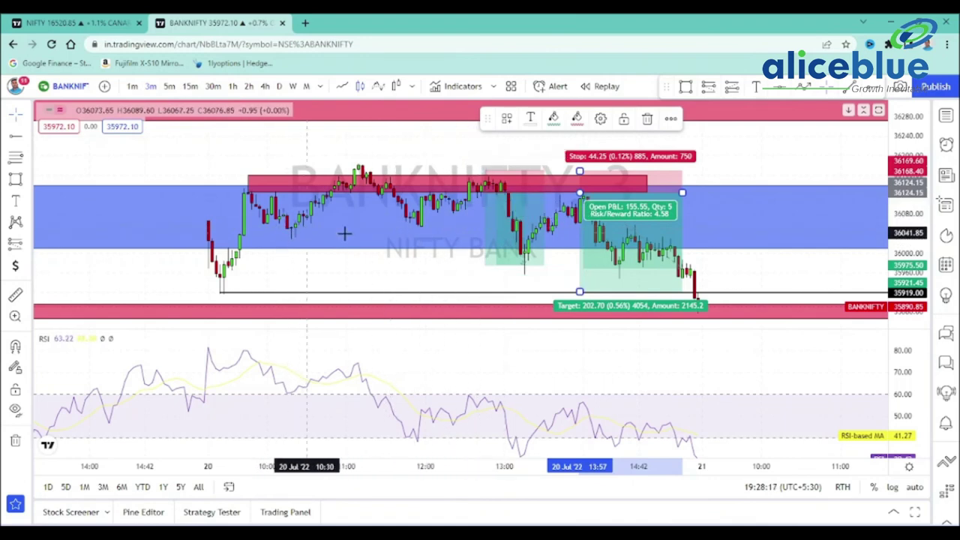
{"action": "left_click", "coordinate": [484, 193]}
{"action": "key", "text": "ctrl+z"}
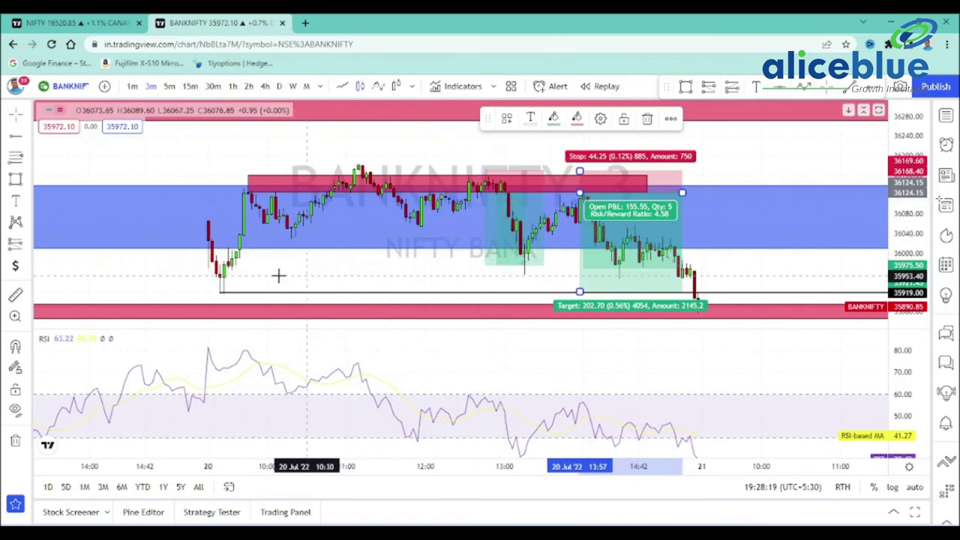
{"action": "key", "text": "ctrl+y"}
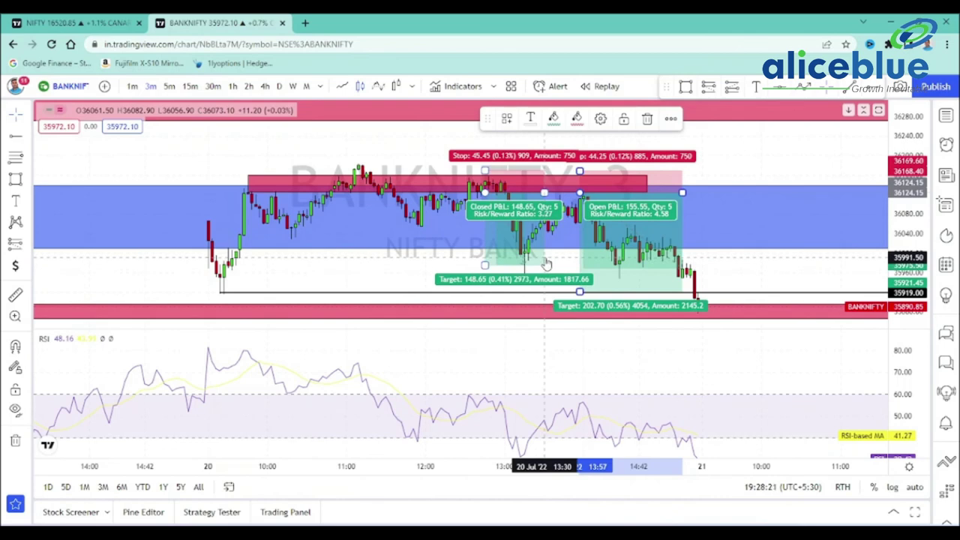
{"action": "left_click_drag", "start_coordinate": [741, 268], "coordinate": [700, 264]}
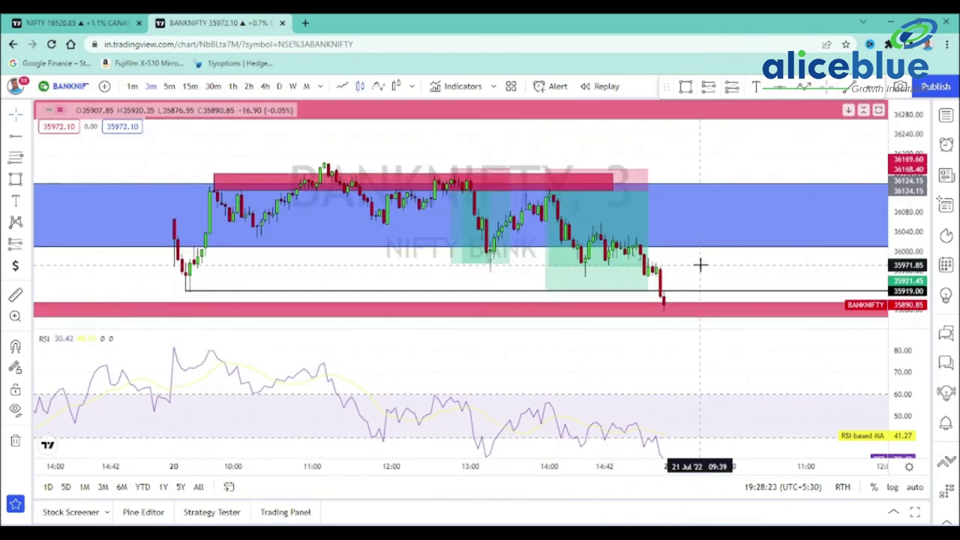